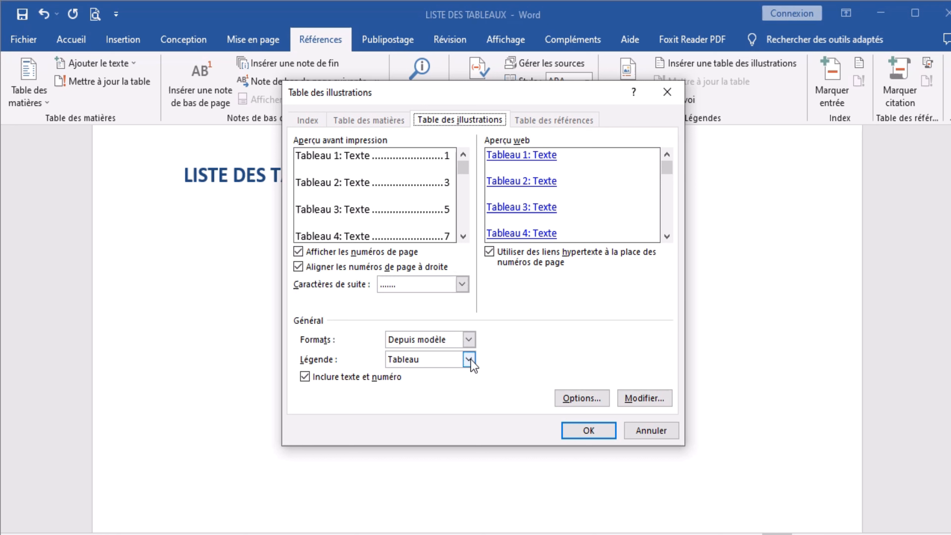
Step: Insert a table of illustrations built from the Tableau captions under the LISTE DES TABLEAUX heading
left_click(468, 359)
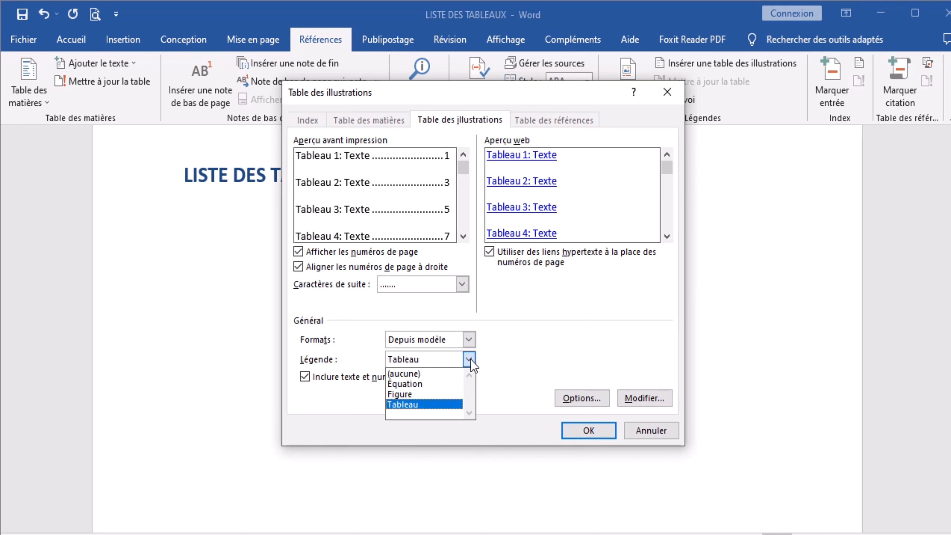
left_click(426, 406)
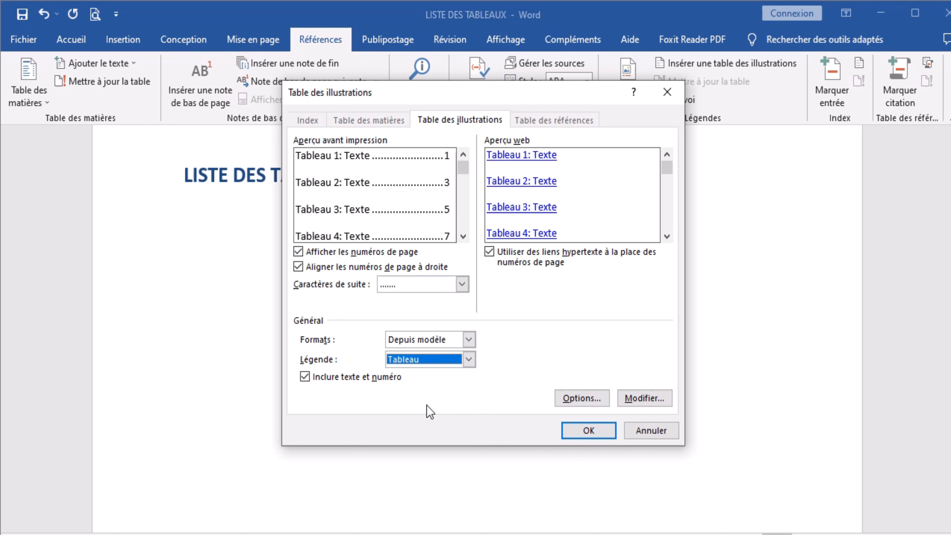
left_click(580, 429)
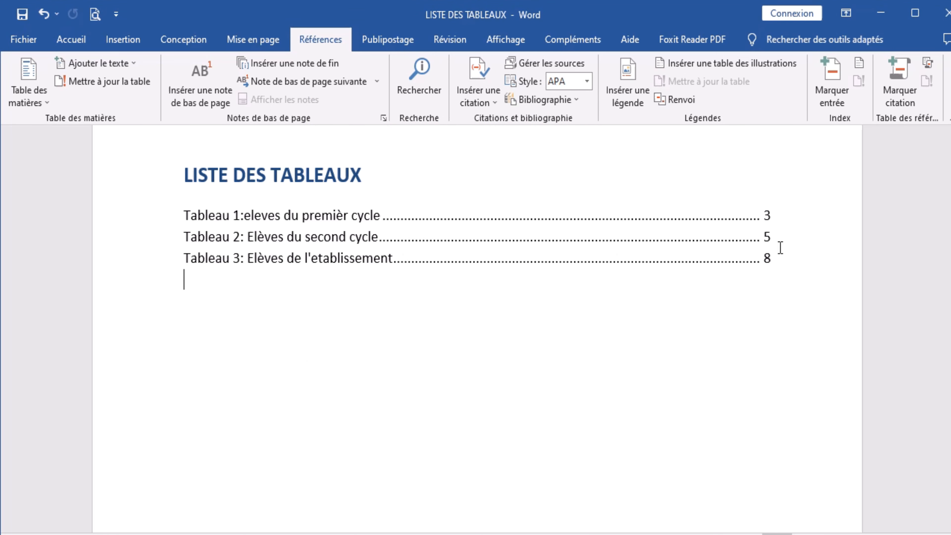
Step: Start a caption for the keyboard picture and create a new caption label named "schéma"
scroll(537, 234, "down", 20)
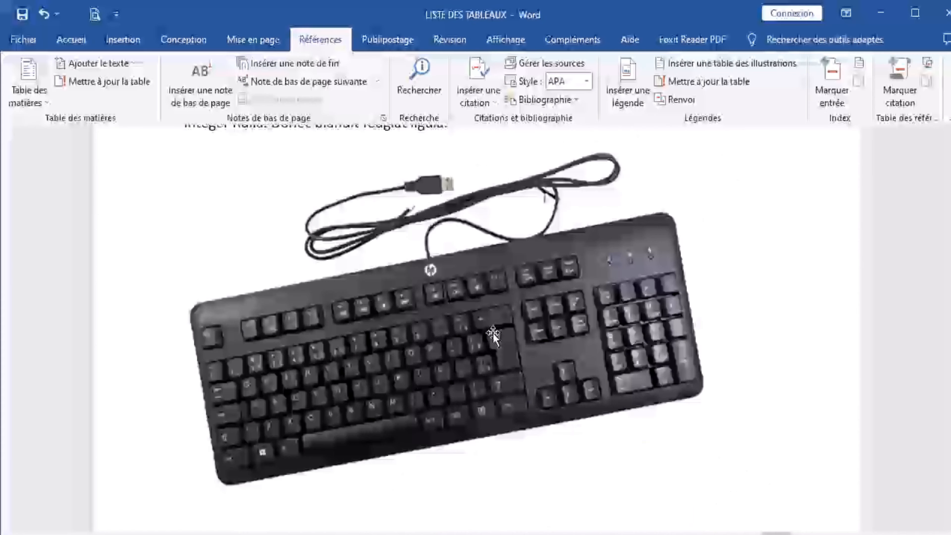
left_click(452, 343)
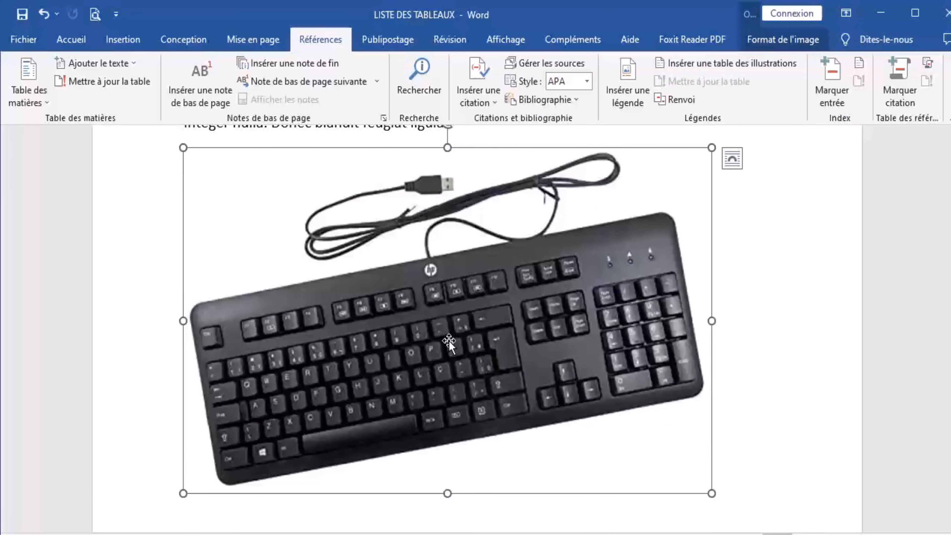
left_click(627, 83)
left_click(608, 253)
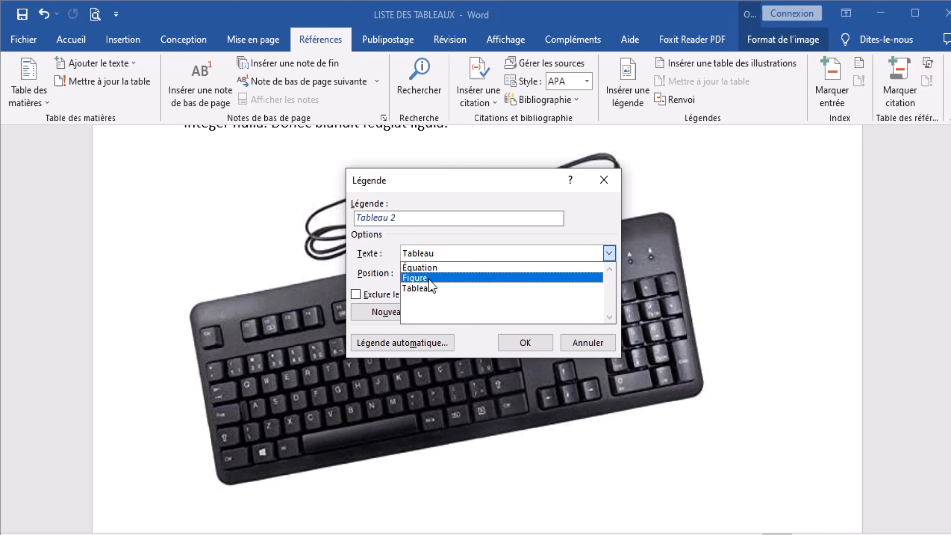
left_click(430, 279)
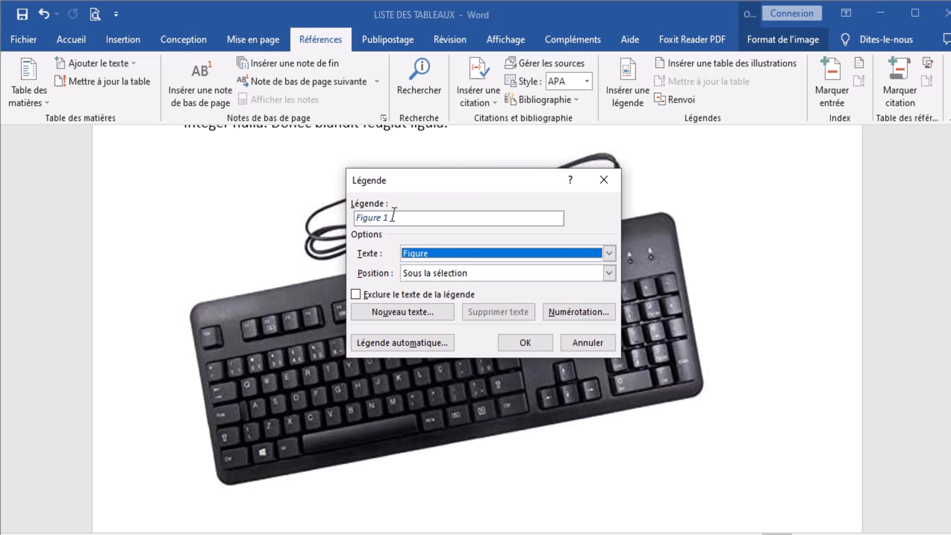
left_click(403, 311)
type("s")
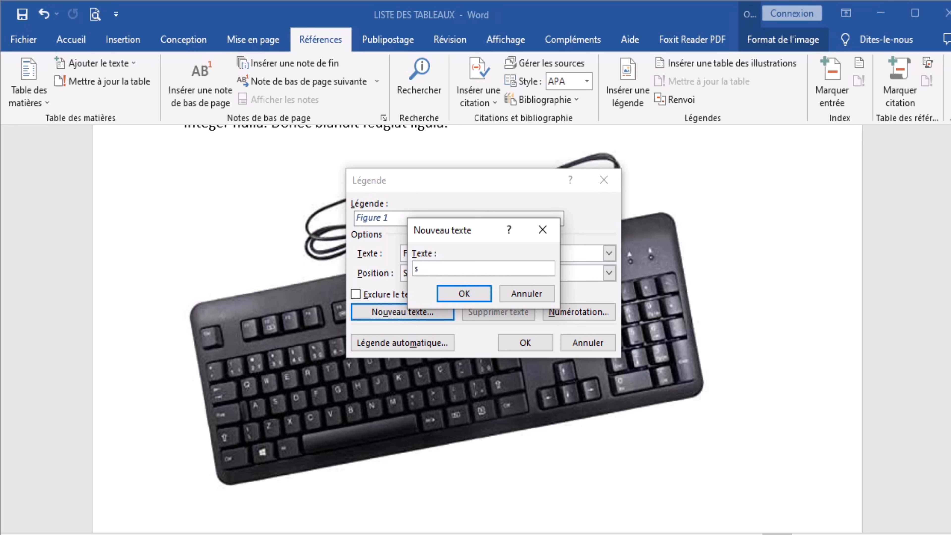
type("chéma")
left_click(464, 294)
Step: Complete the keyboard picture's caption as "schéma 1: Clavier" and insert it below the picture
left_click(419, 218)
type(": Clavier")
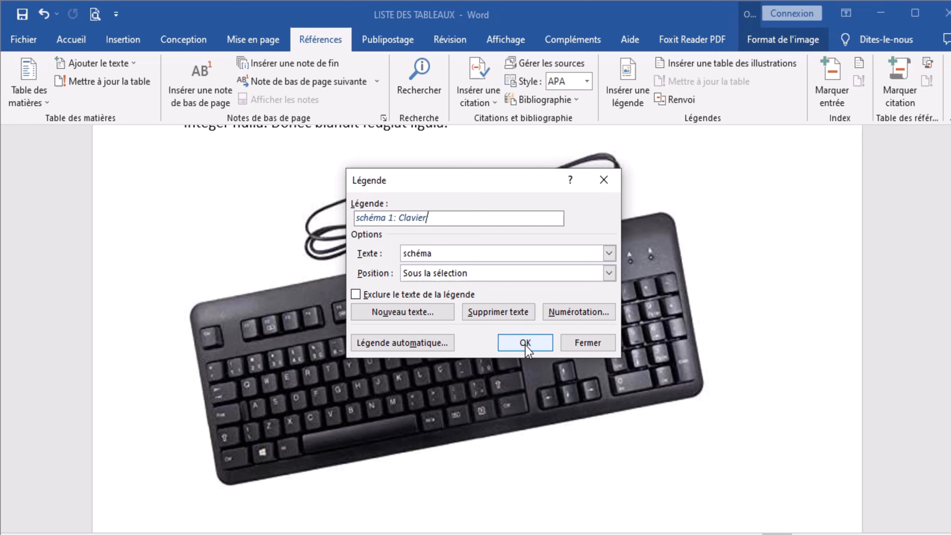
left_click(525, 345)
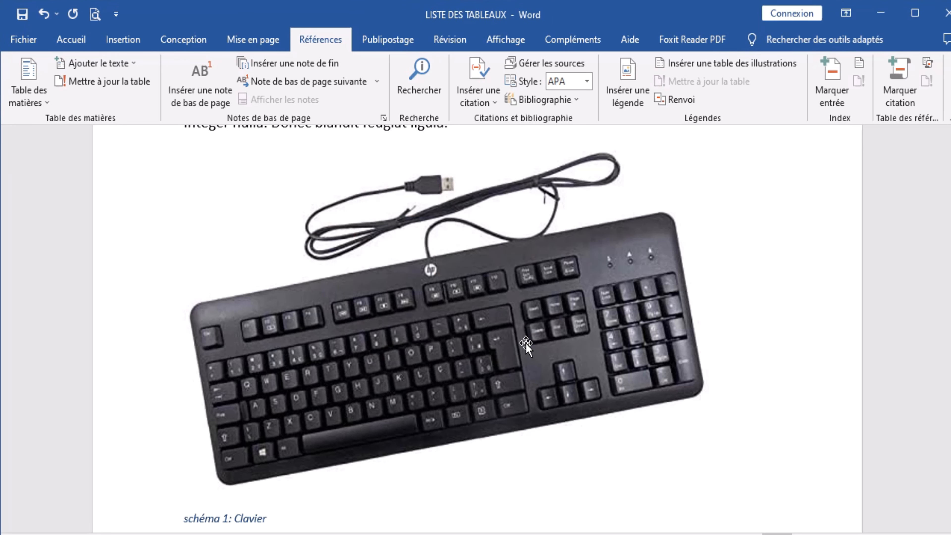
Step: Insert the caption "schéma 2: Souris" below the computer mouse picture
scroll(484, 360, "down", 3)
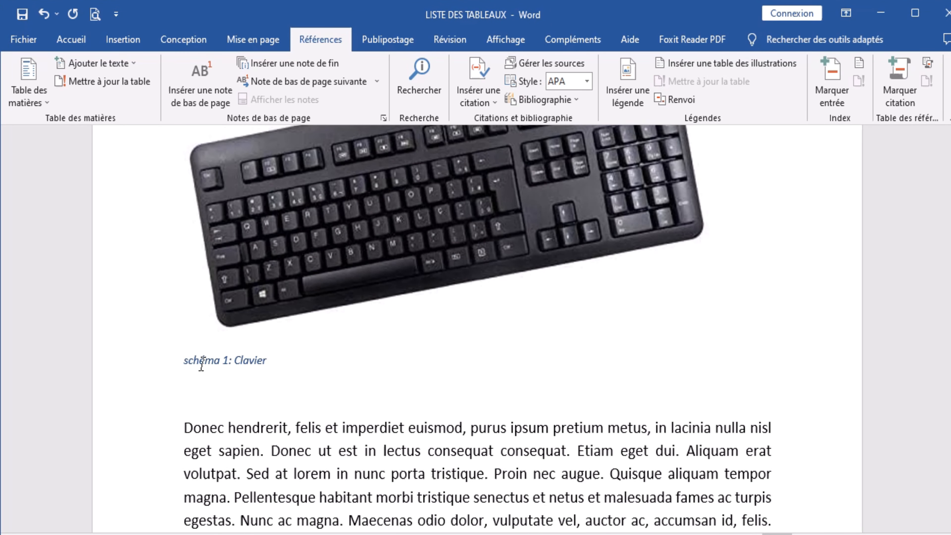
scroll(318, 375, "down", 15)
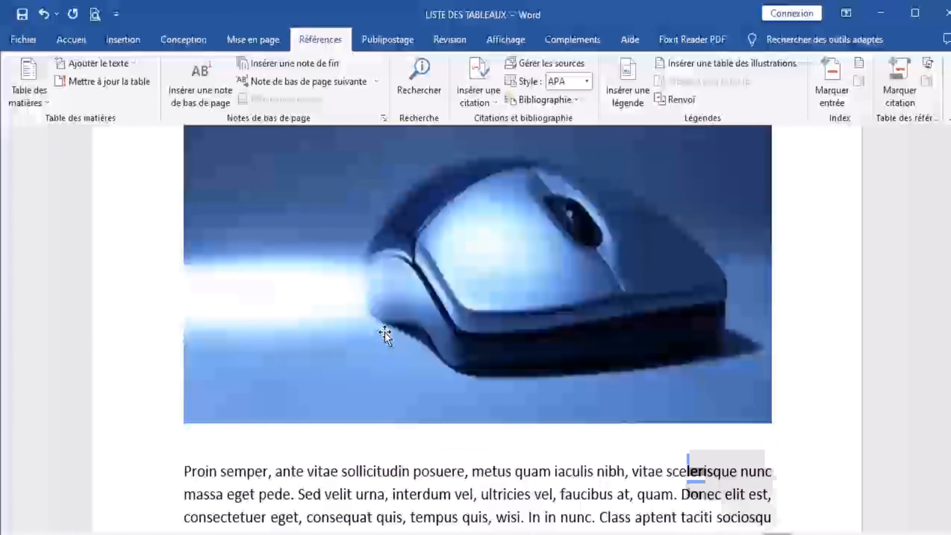
left_click(386, 334)
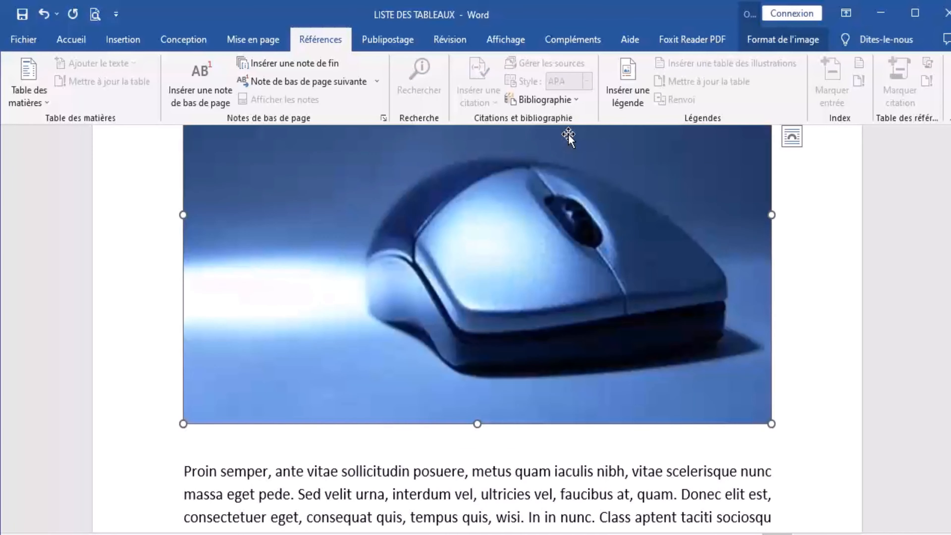
left_click(621, 83)
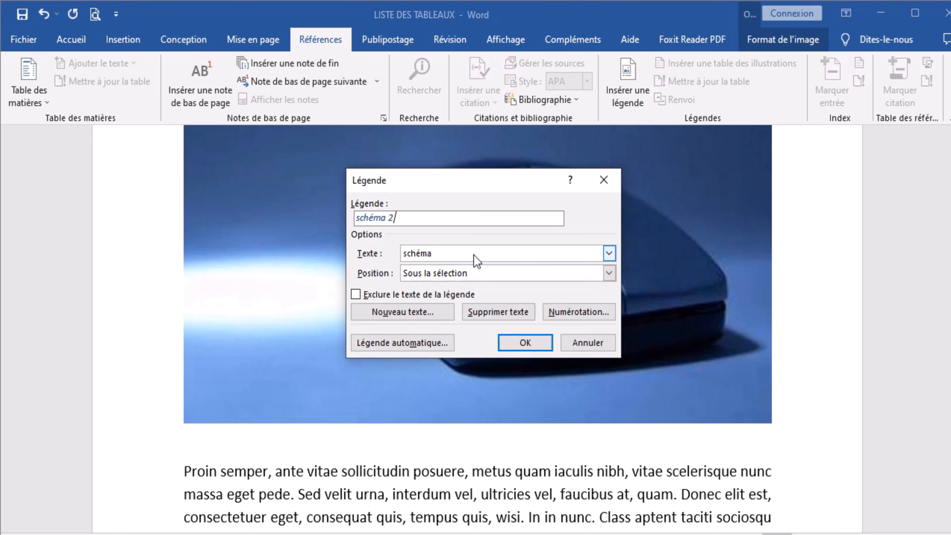
type(": Souris")
left_click(520, 341)
Step: Insert the caption "schéma 3 : Ordinateur portable" below the laptop picture
scroll(516, 341, "down", 15)
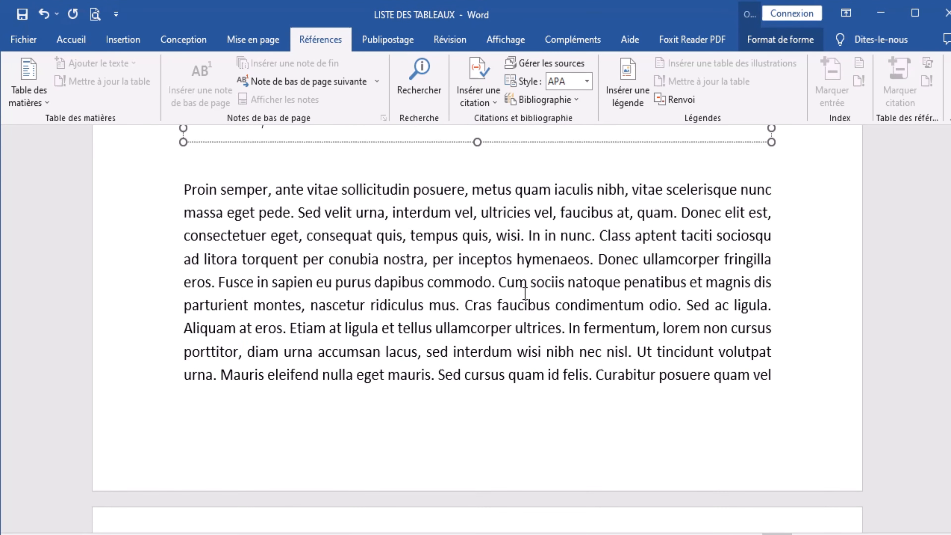
scroll(525, 293, "down", 15)
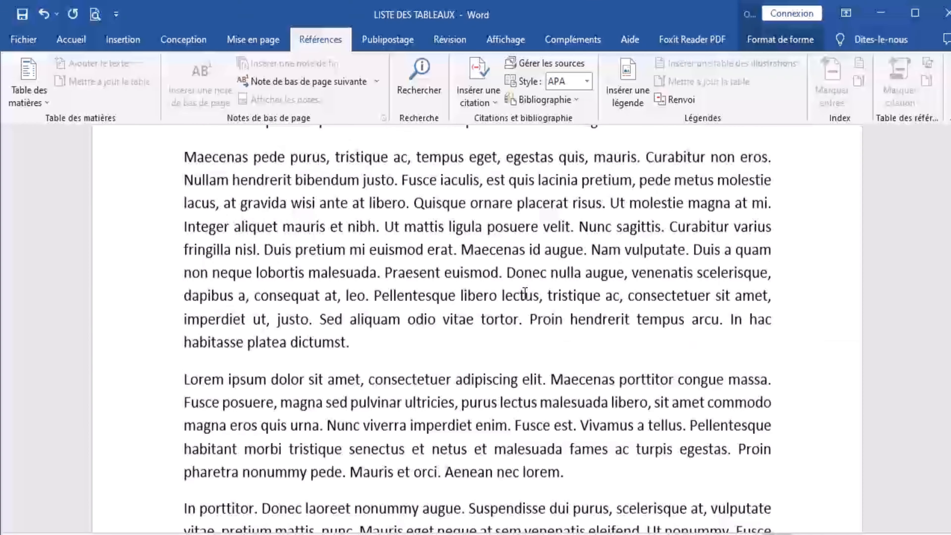
scroll(525, 293, "down", 5)
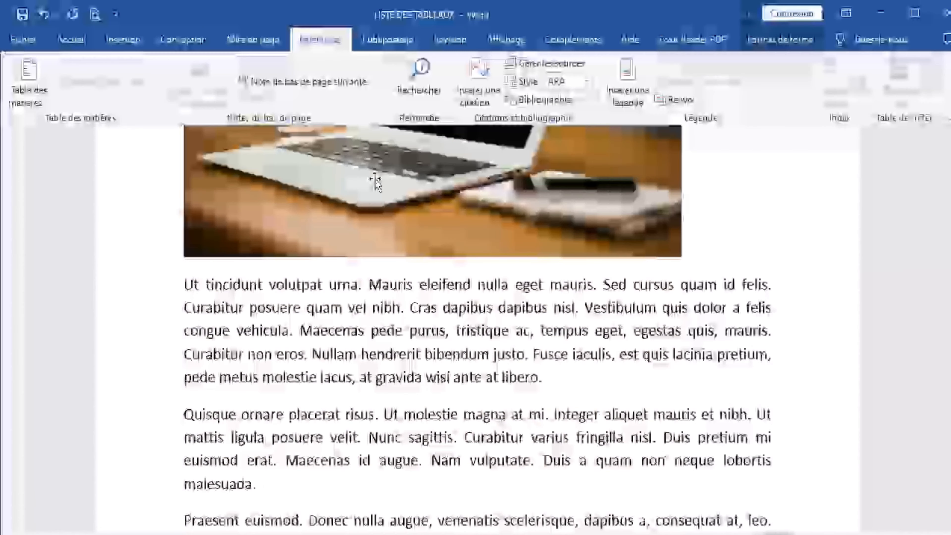
left_click(374, 177)
scroll(437, 271, "up", 8)
scroll(438, 270, "down", 3)
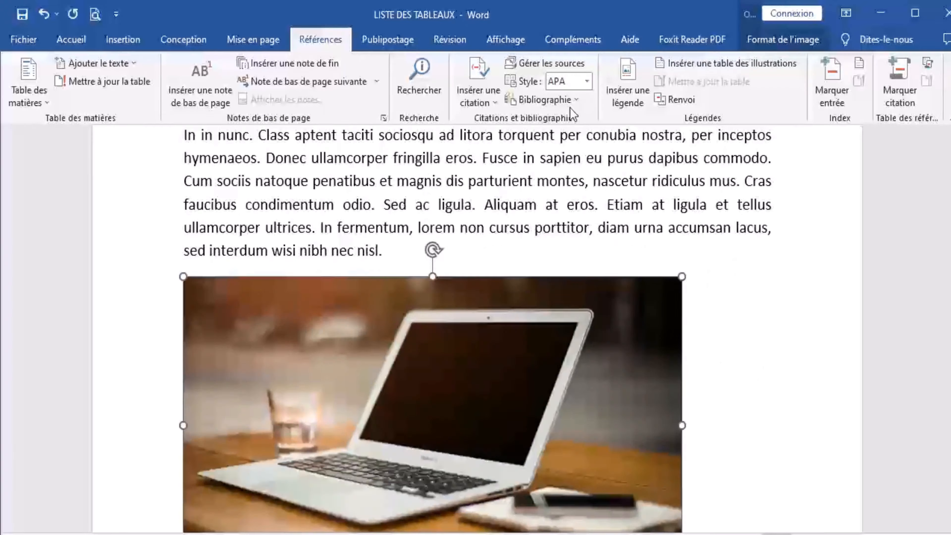
left_click(627, 83)
type(": O")
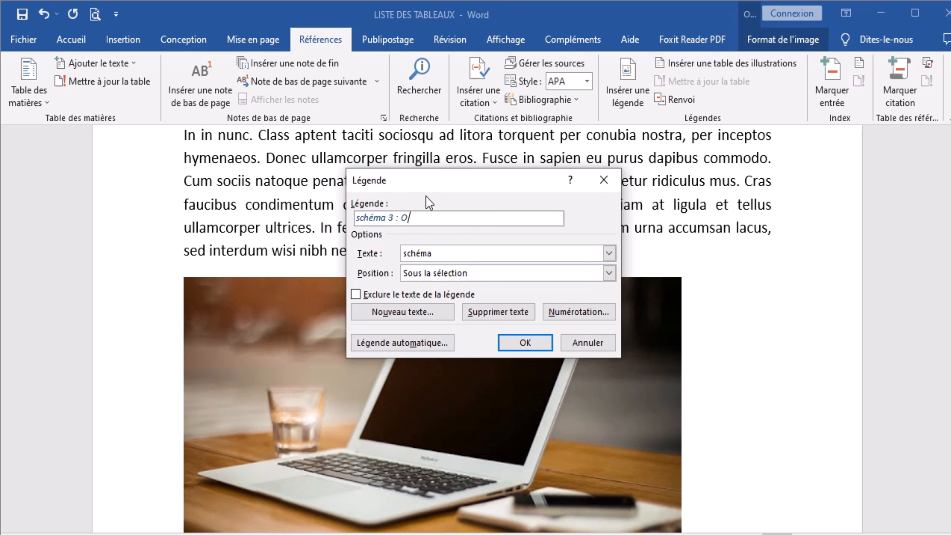
type("rdinateur portable")
left_click(523, 341)
Step: Insert a table of illustrations built from the schéma captions under the LISTE DES FIGURES heading
scroll(524, 341, "down", 3)
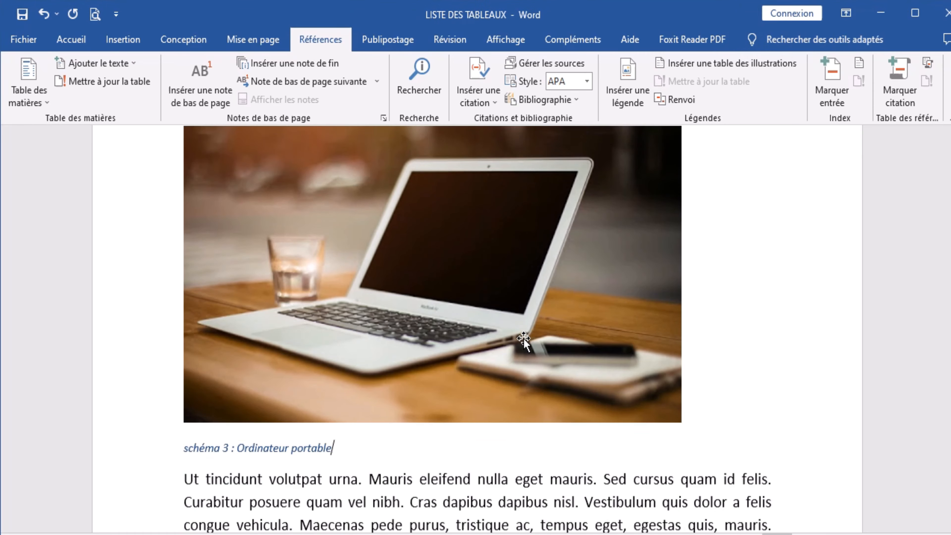
scroll(382, 372, "down", 15)
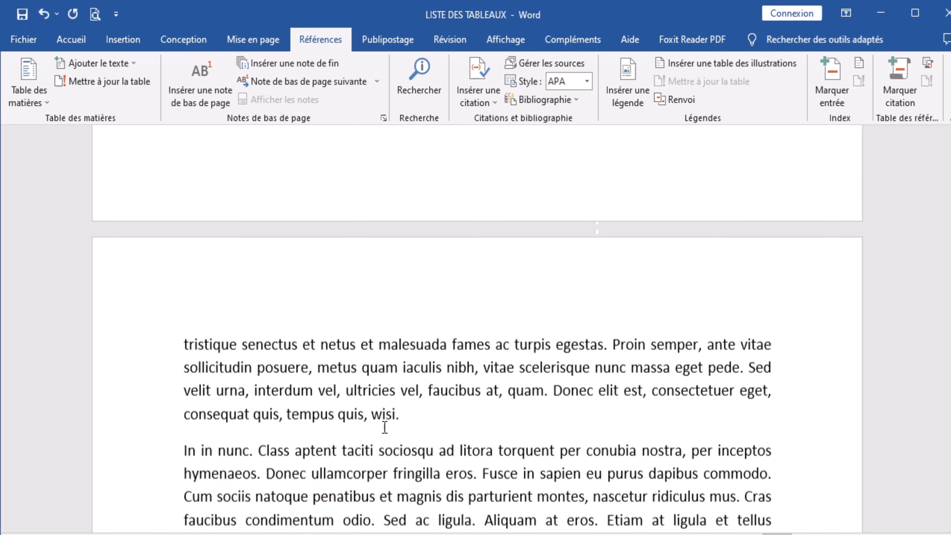
scroll(385, 431, "down", 20)
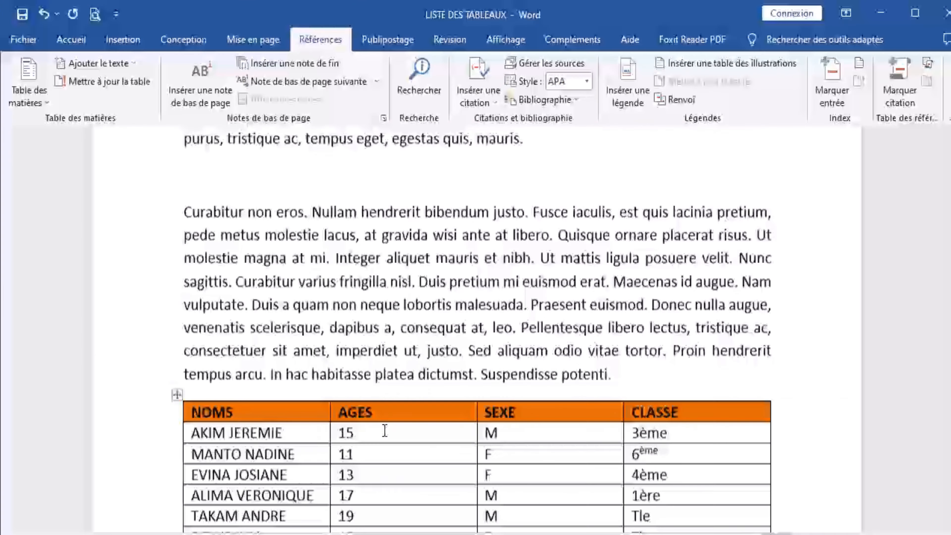
scroll(384, 430, "down", 20)
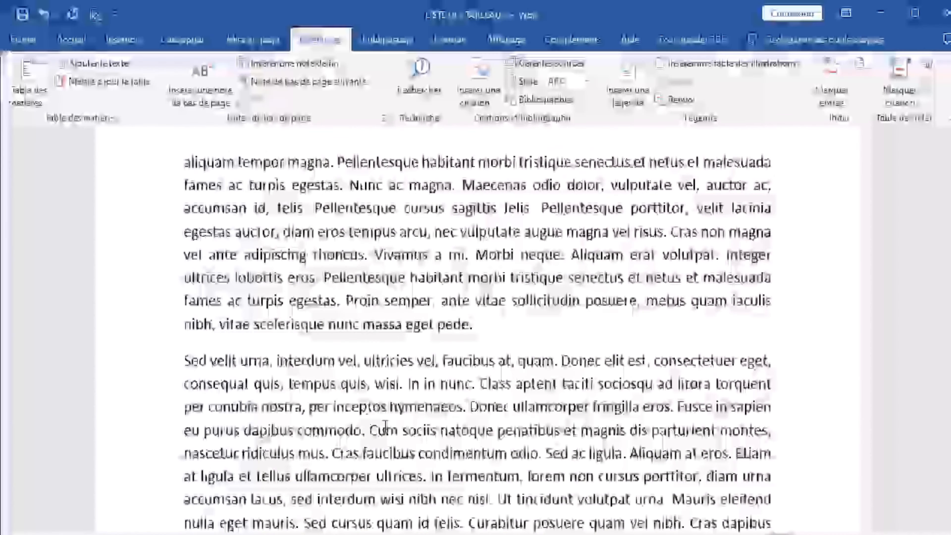
scroll(384, 427, "down", 20)
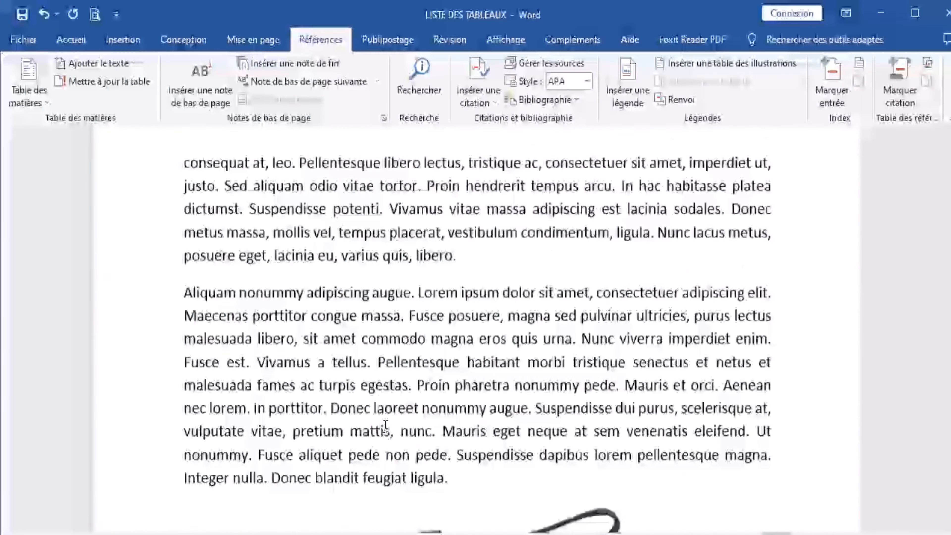
scroll(385, 427, "down", 15)
scroll(385, 427, "up", 5)
scroll(385, 427, "down", 2)
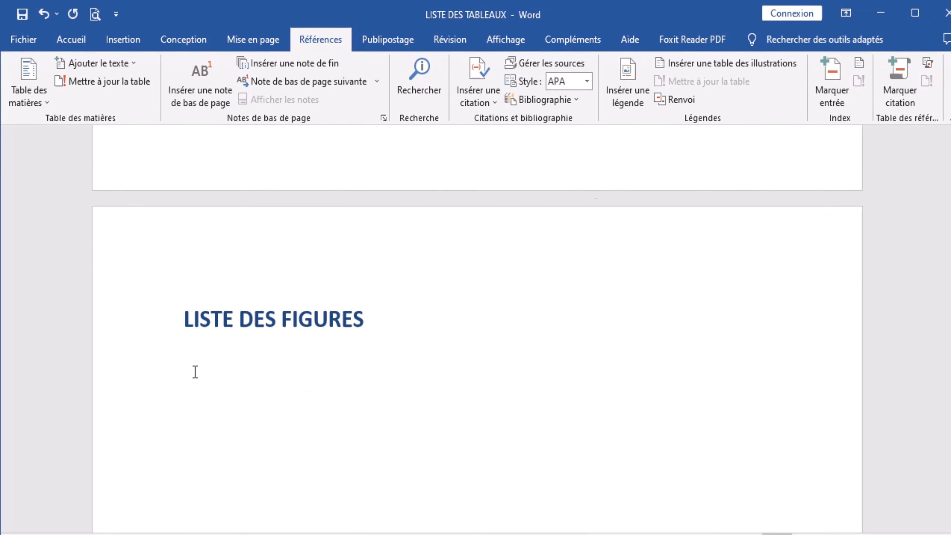
left_click(177, 374)
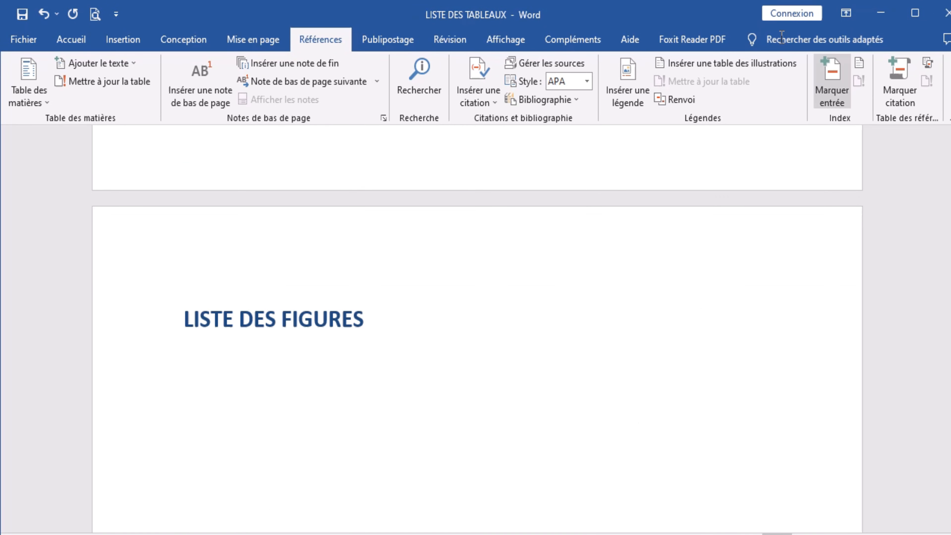
left_click(694, 66)
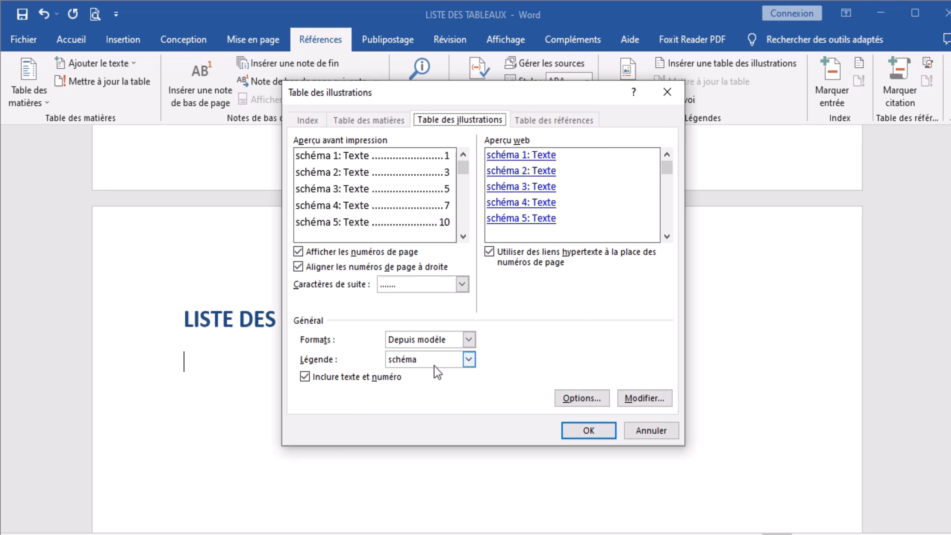
left_click(473, 361)
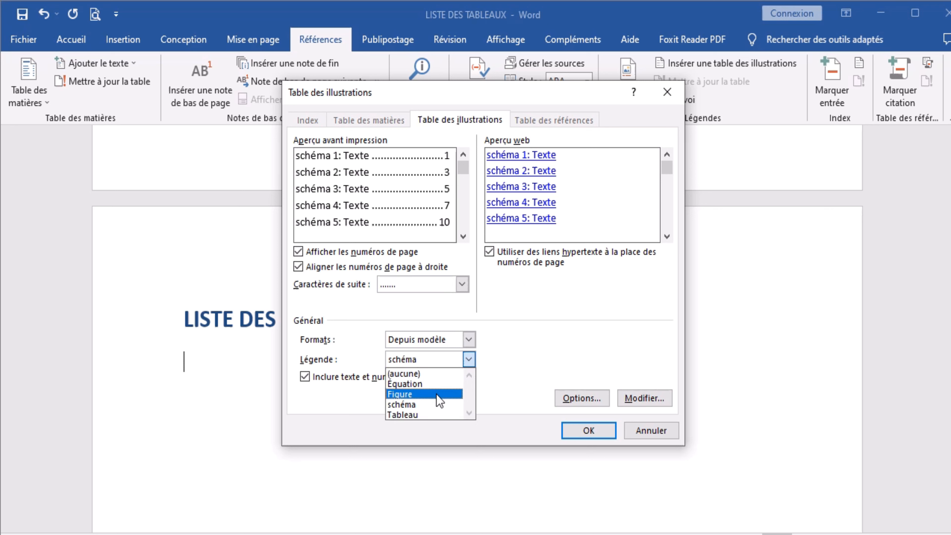
left_click(439, 406)
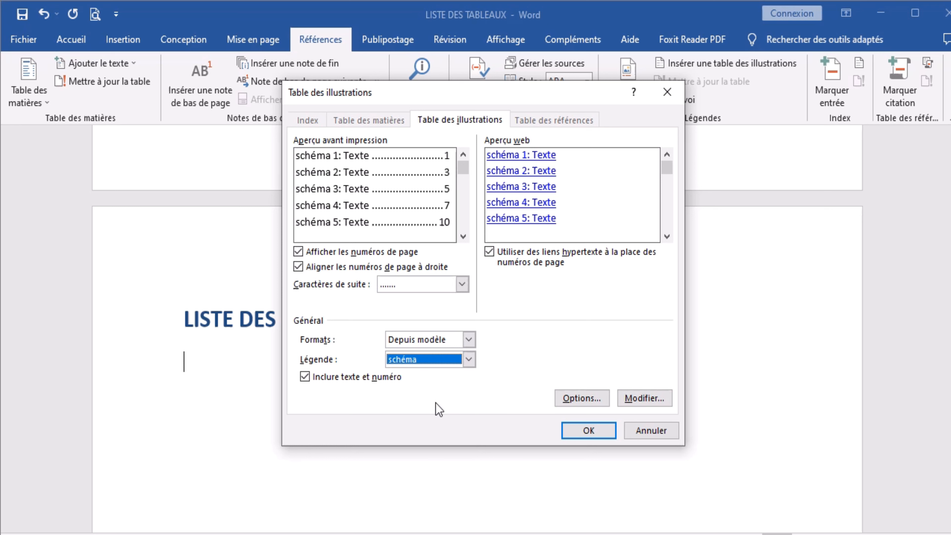
left_click(599, 432)
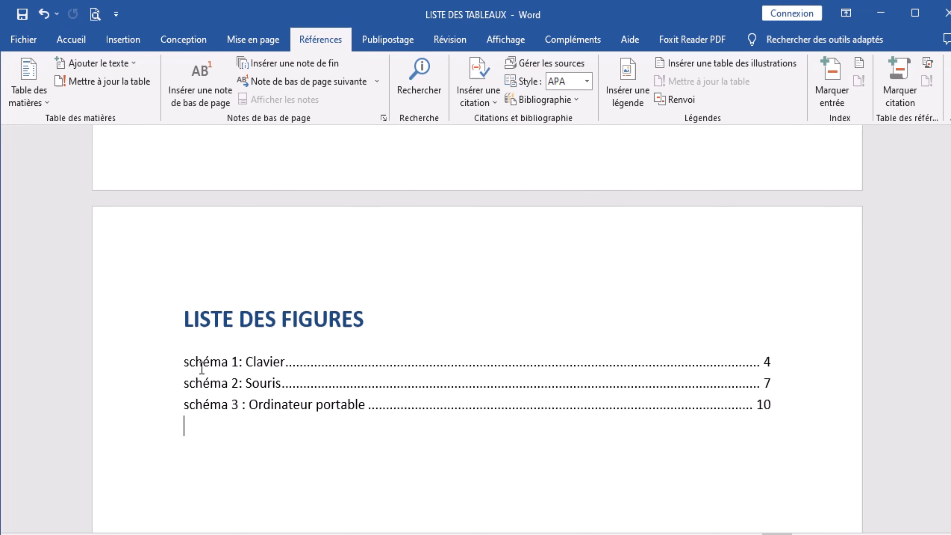